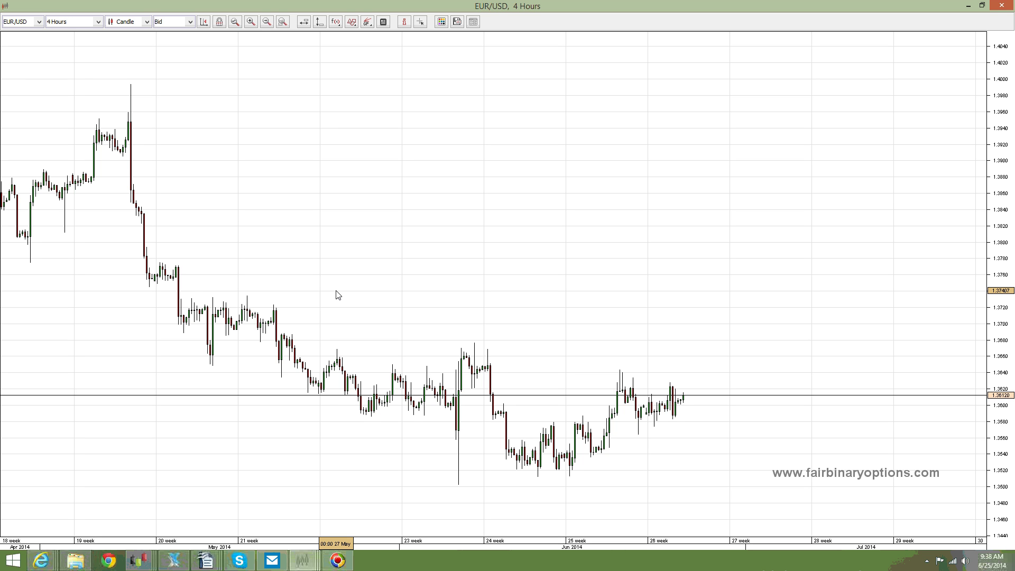
# Start a Poly Line zigzag above the candles near 1.4020, adding its first alternating highs and lows.
pyautogui.moveTo(290, 260); pyautogui.dragTo(295, 263)
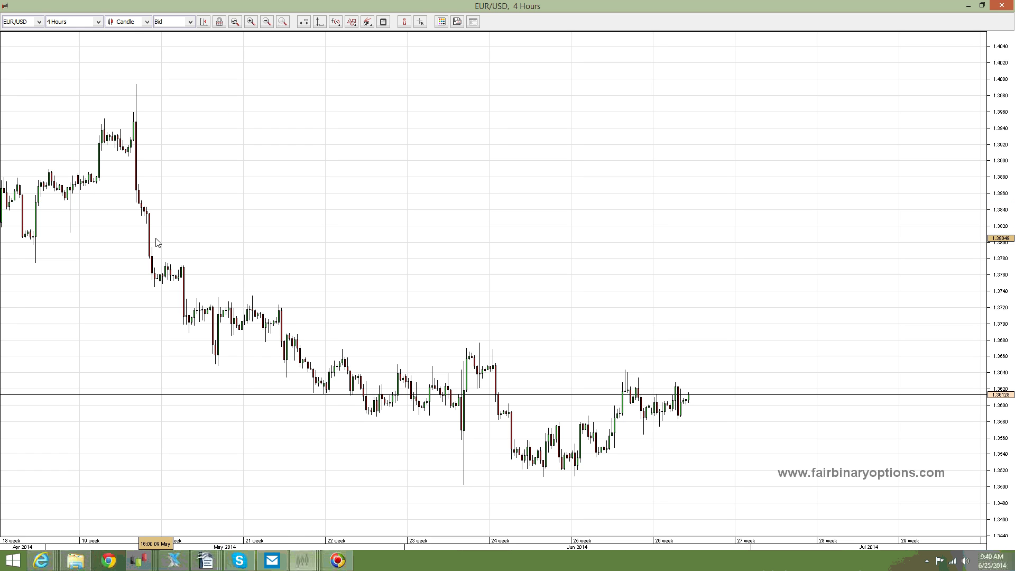
pyautogui.click(351, 22)
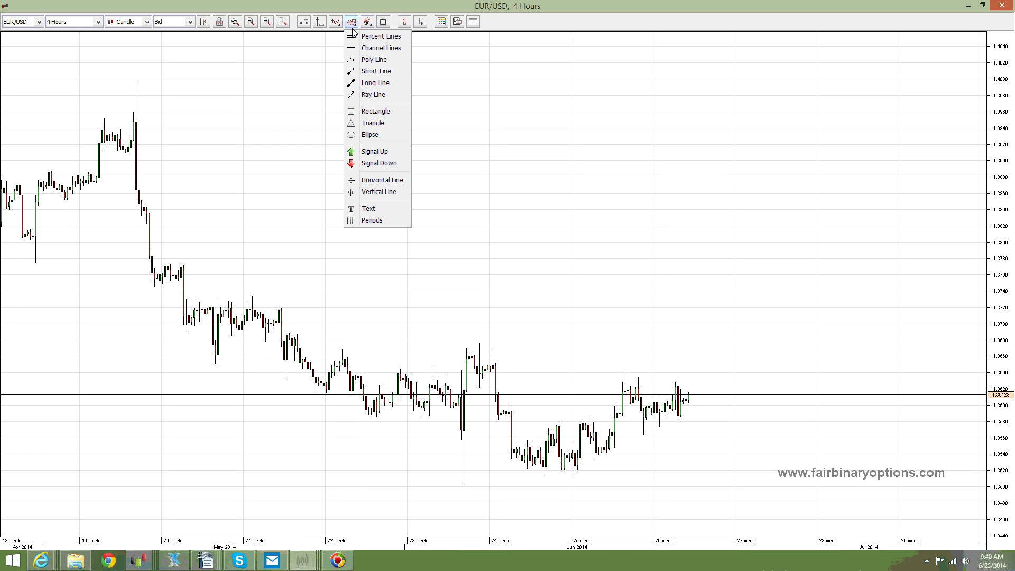
pyautogui.click(387, 61)
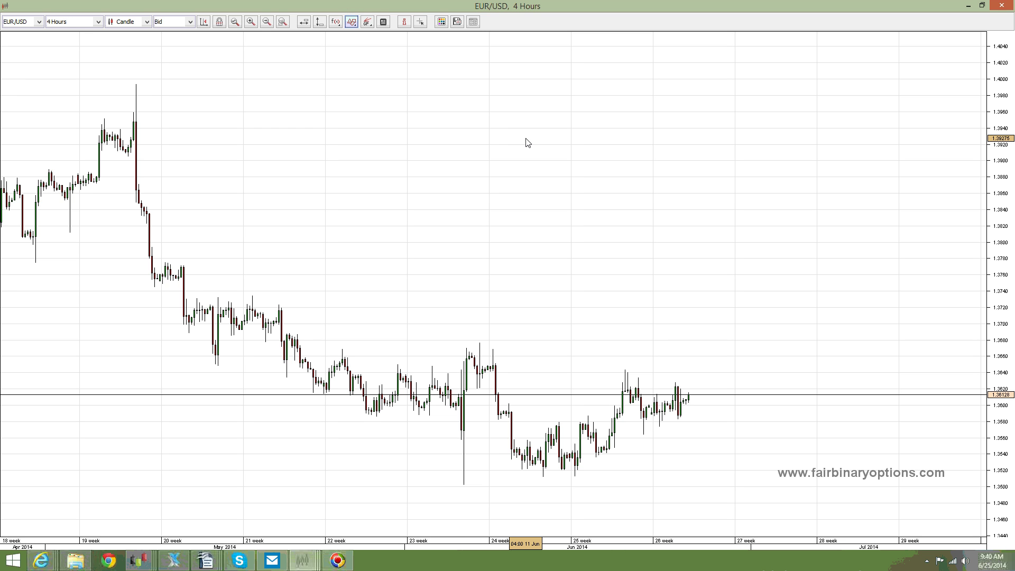
pyautogui.click(491, 64)
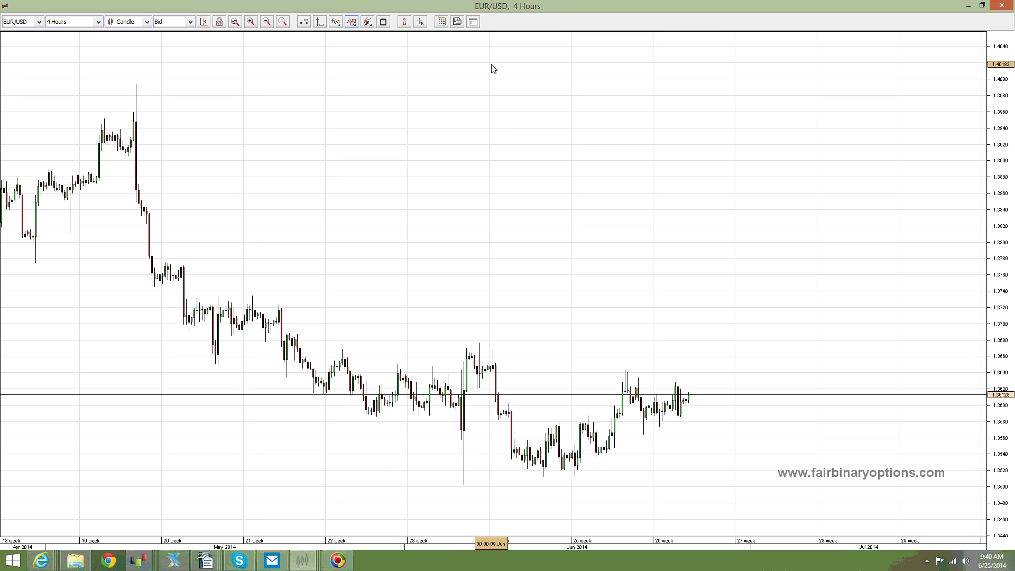
pyautogui.click(507, 122)
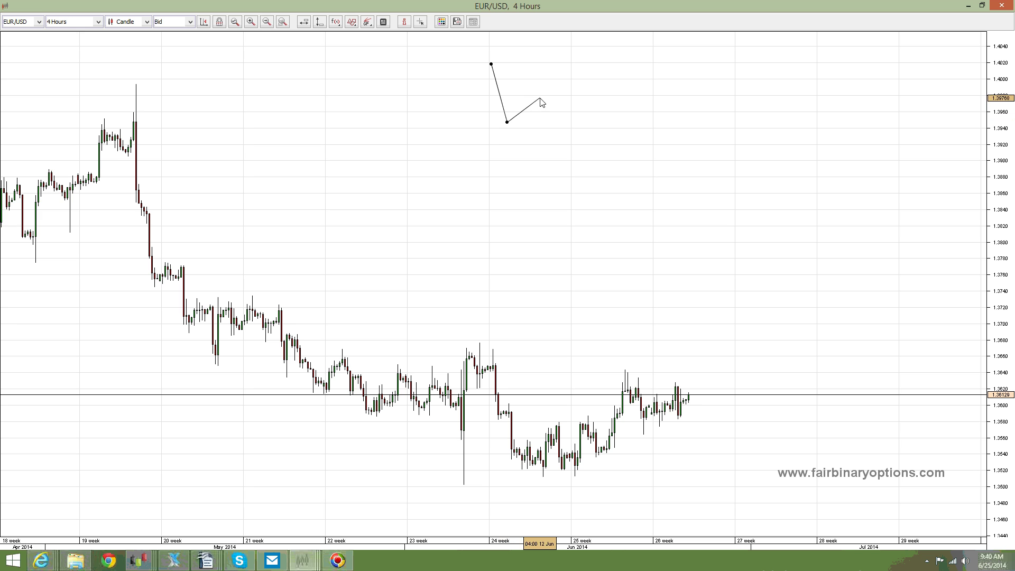
pyautogui.click(547, 88)
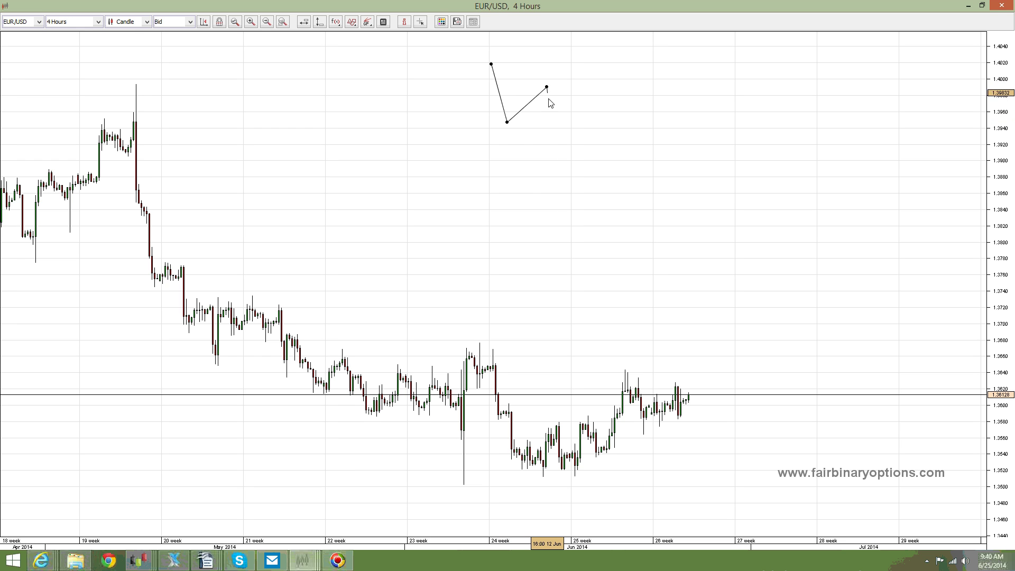
pyautogui.click(559, 155)
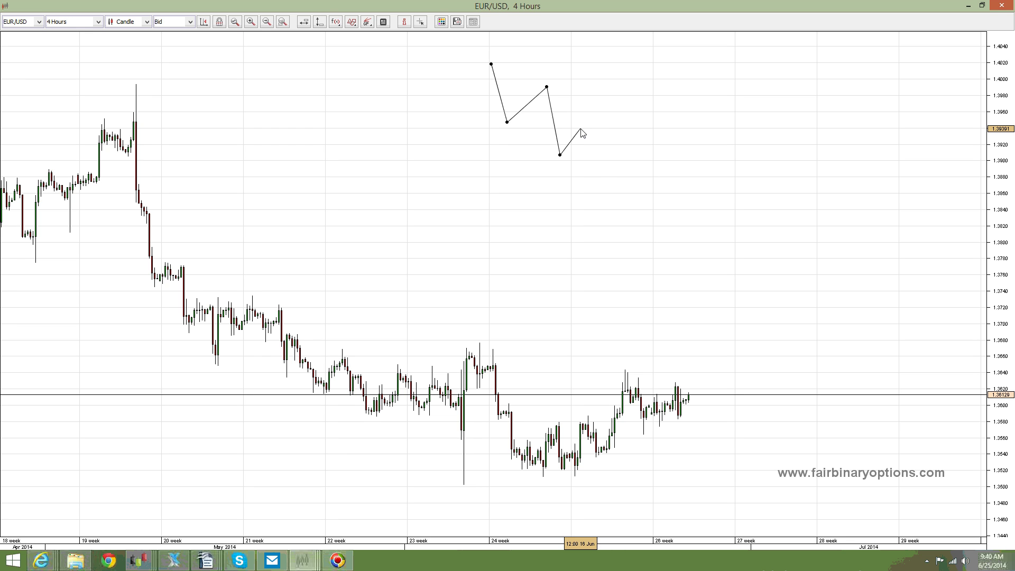
pyautogui.click(580, 129)
pyautogui.click(598, 168)
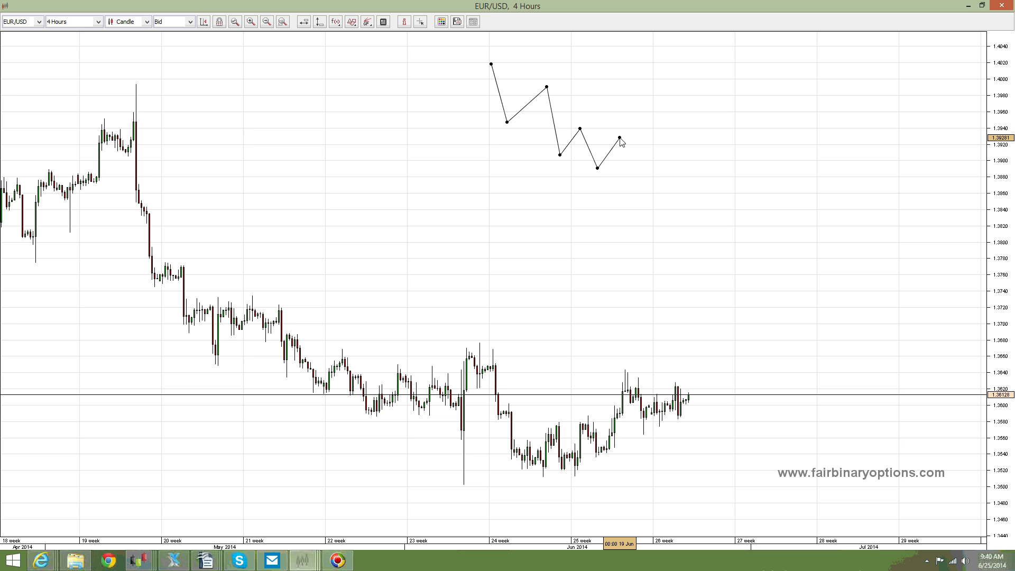
pyautogui.click(619, 137)
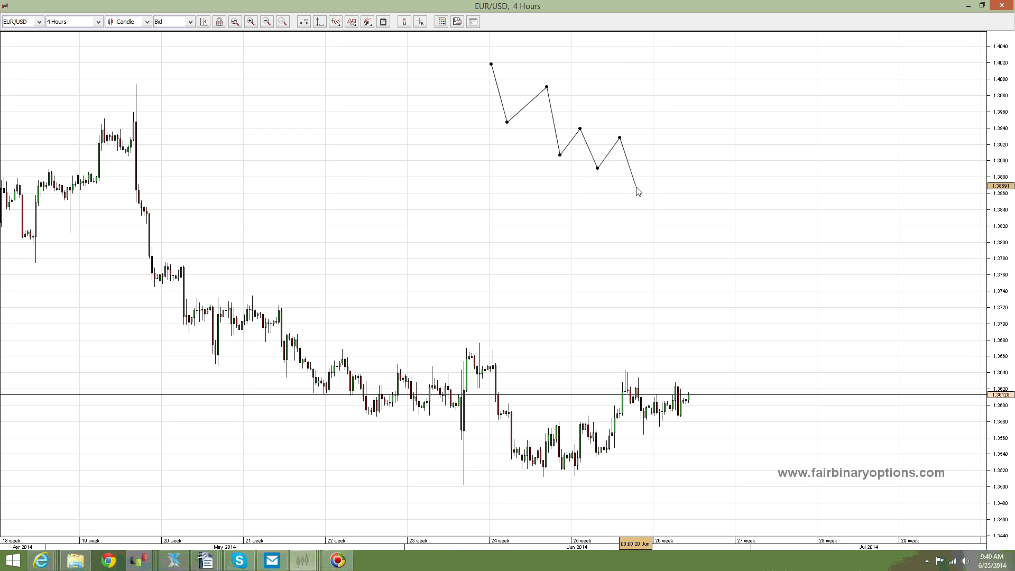
pyautogui.click(637, 203)
# Continue the zigzag down through its lowest point near 1.3780 and finish the polyline.
pyautogui.click(657, 178)
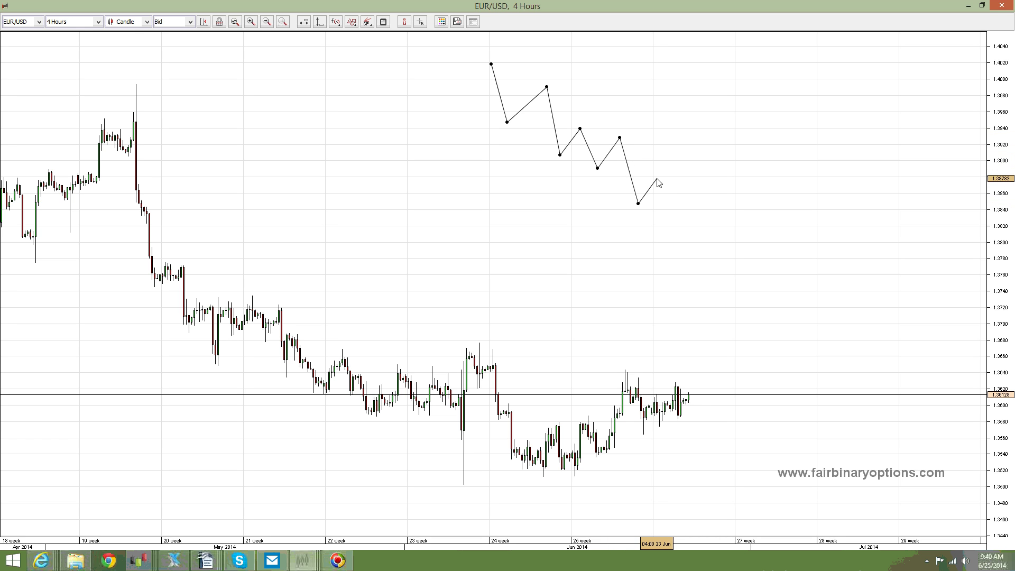
pyautogui.click(672, 219)
pyautogui.click(695, 193)
pyautogui.click(707, 211)
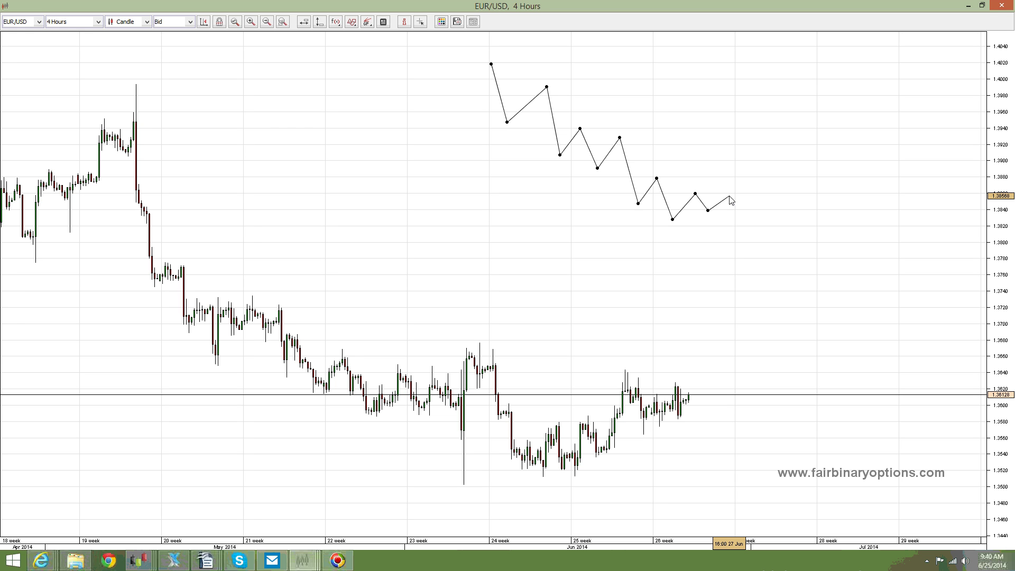
pyautogui.click(729, 196)
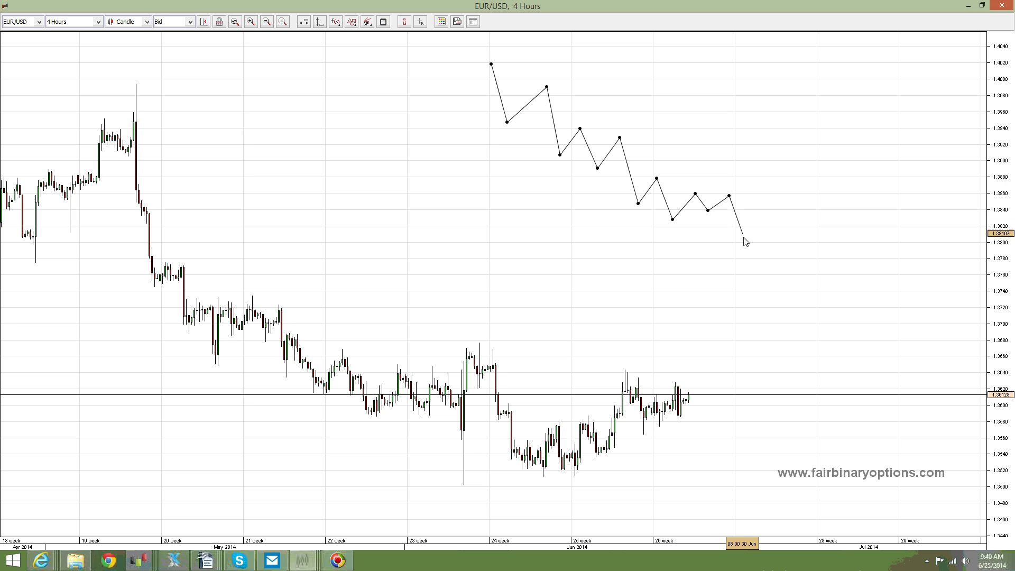
pyautogui.click(749, 250)
pyautogui.click(782, 205)
pyautogui.click(793, 233)
pyautogui.click(810, 211)
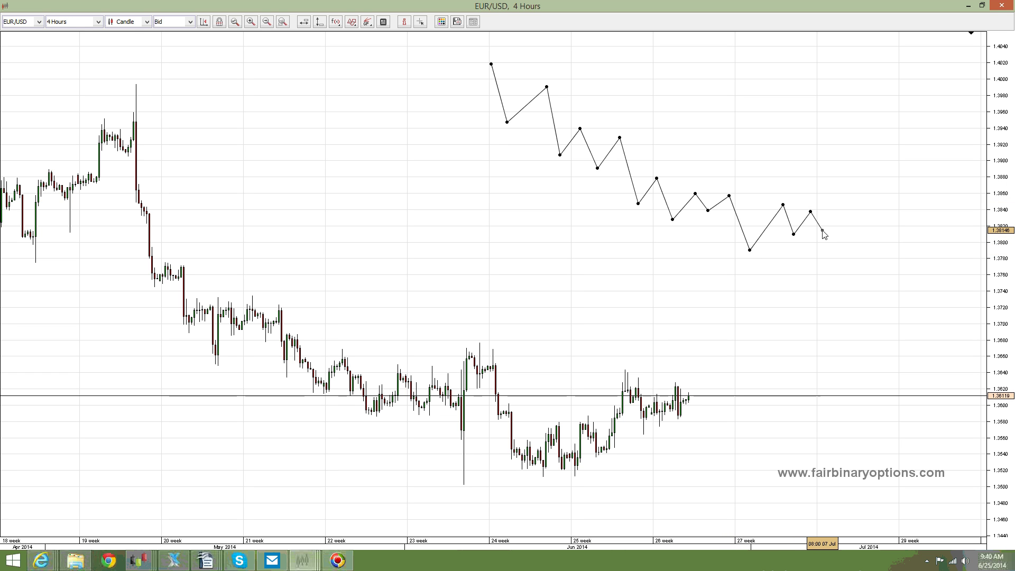
pyautogui.doubleClick(822, 230)
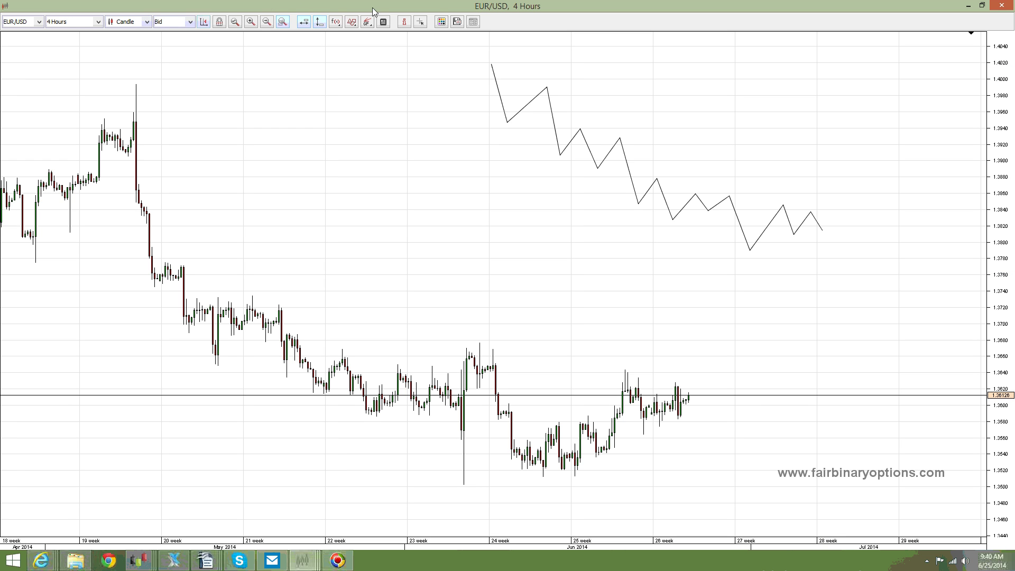
# Draw a grey rectangle over the zigzag's first down-leg.
pyautogui.click(352, 22)
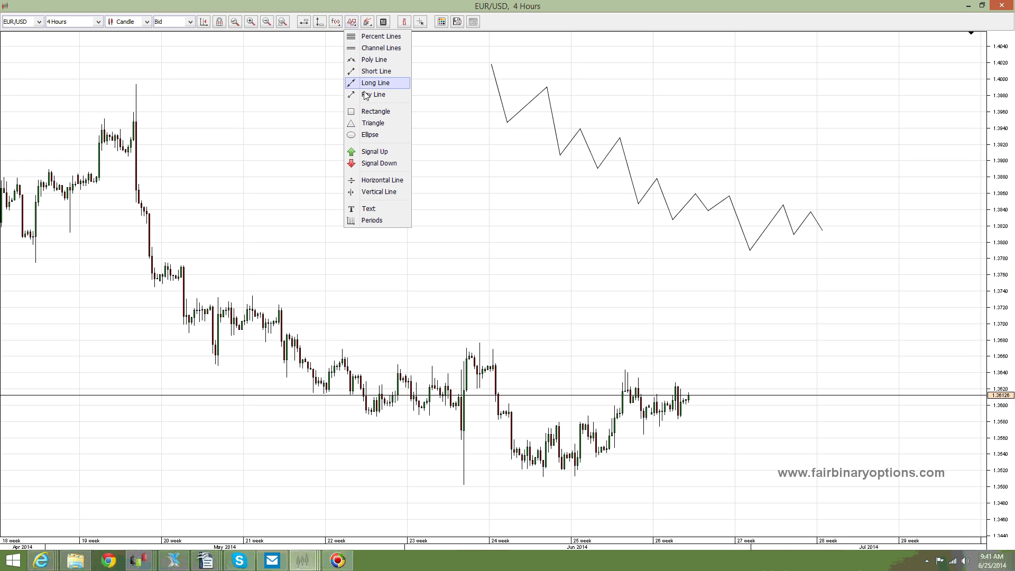
pyautogui.click(373, 112)
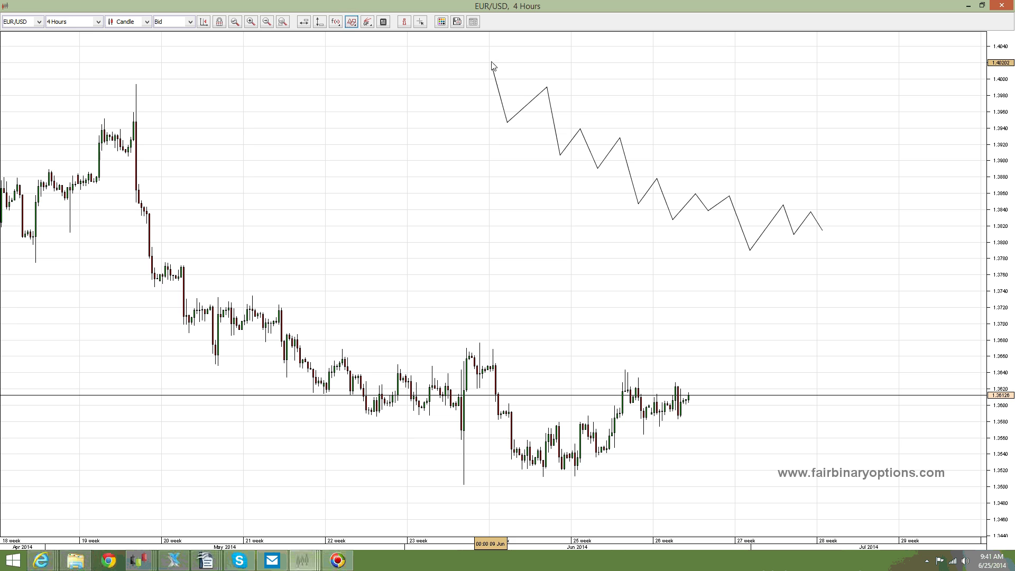
pyautogui.moveTo(491, 60); pyautogui.dragTo(561, 157)
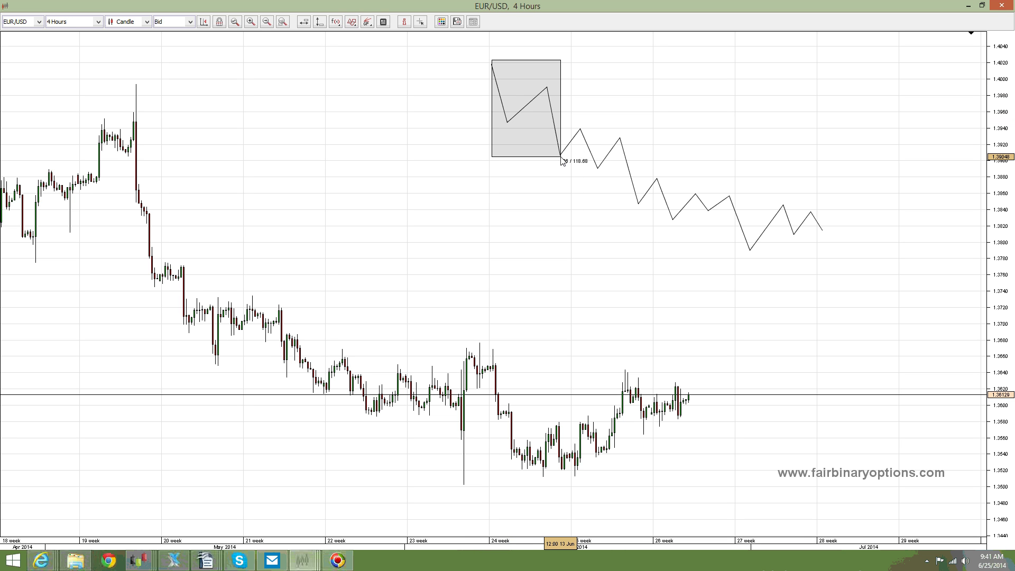
pyautogui.moveTo(561, 158); pyautogui.dragTo(561, 157)
# Clone the box twice, placing copies over the second down-leg and the zigzag's final stretch.
pyautogui.rightClick(526, 153)
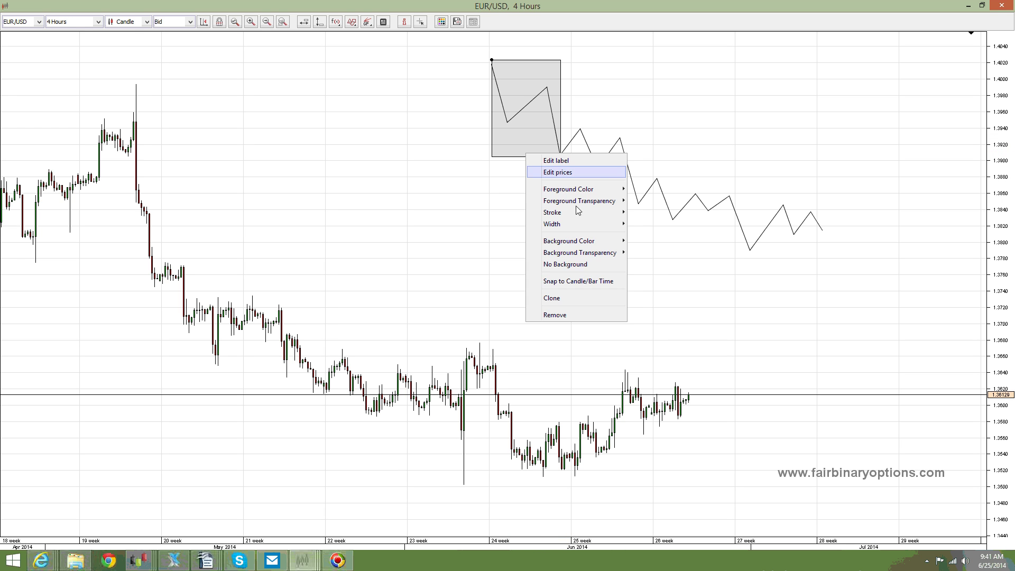
pyautogui.click(558, 300)
pyautogui.moveTo(526, 157)
pyautogui.mouseDown()
pyautogui.moveTo(595, 165)
pyautogui.moveTo(665, 213)
pyautogui.moveTo(669, 244)
pyautogui.moveTo(674, 224)
pyautogui.mouseUp()
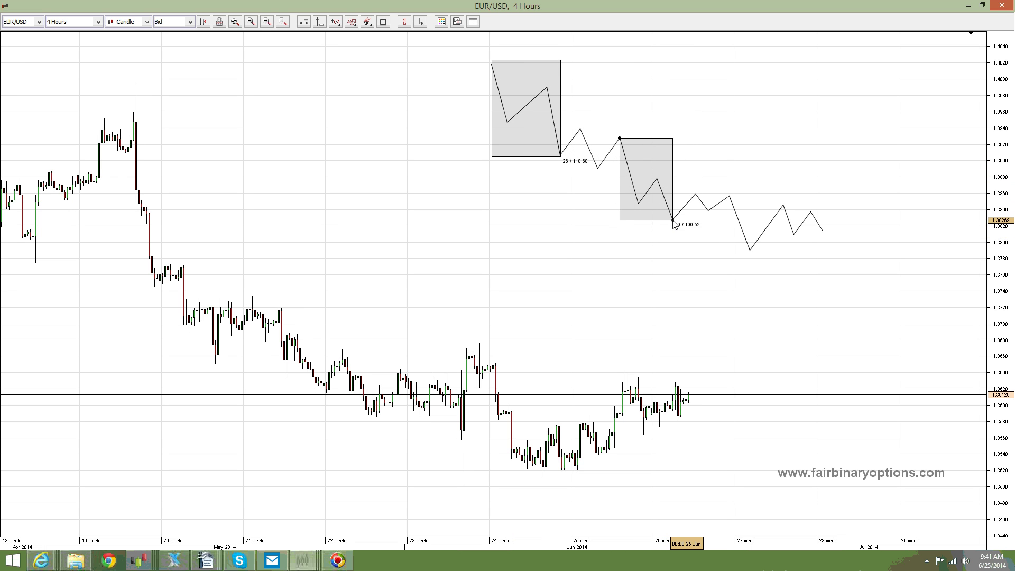
pyautogui.rightClick(633, 216)
pyautogui.click(672, 363)
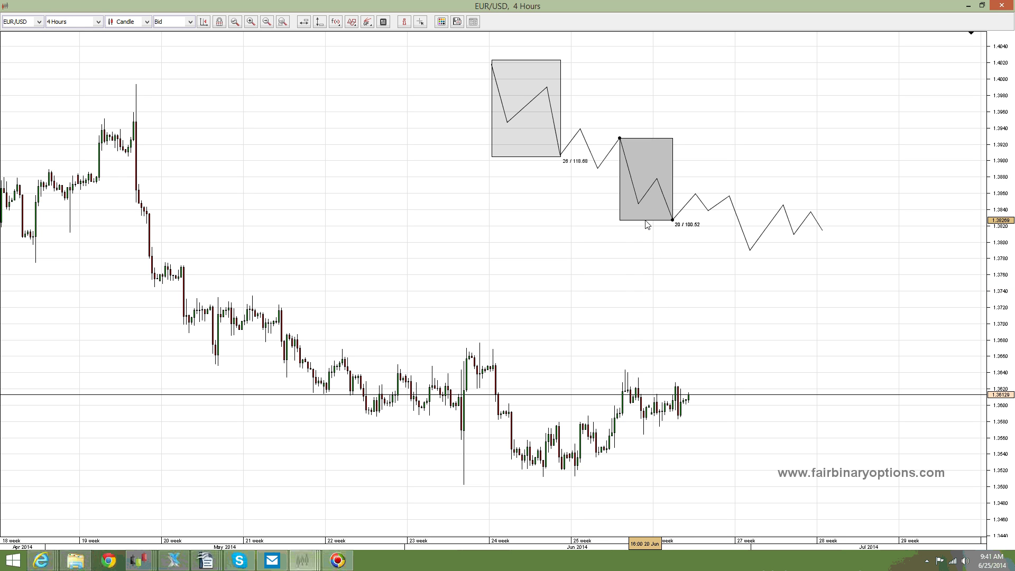
pyautogui.moveTo(649, 226)
pyautogui.mouseDown()
pyautogui.moveTo(738, 214)
pyautogui.moveTo(774, 286)
pyautogui.moveTo(838, 251)
pyautogui.mouseUp()
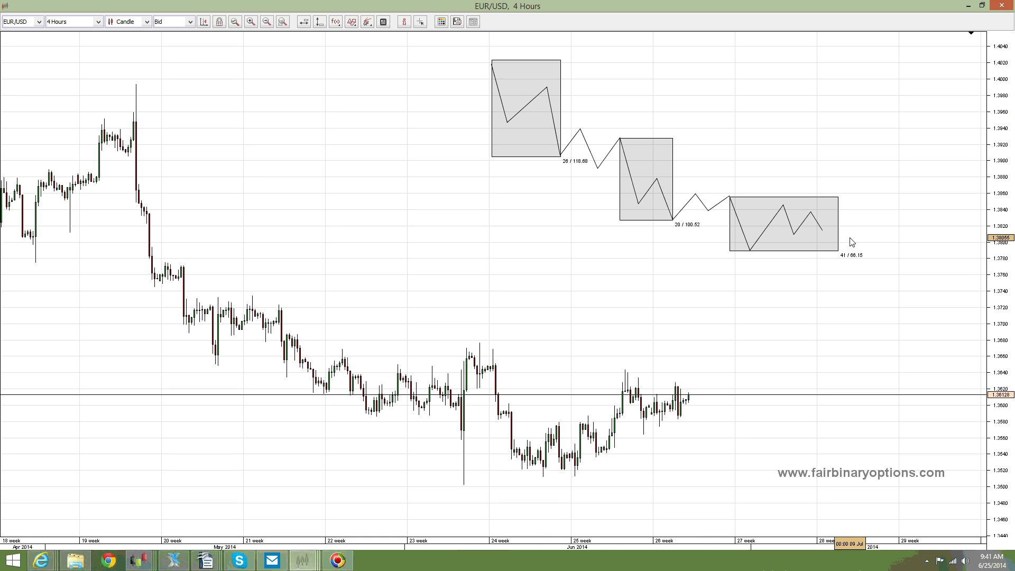
pyautogui.click(353, 21)
# Add 'The Waterfall Effect' as a size-20 blue text title at the chart's upper right.
pyautogui.click(377, 208)
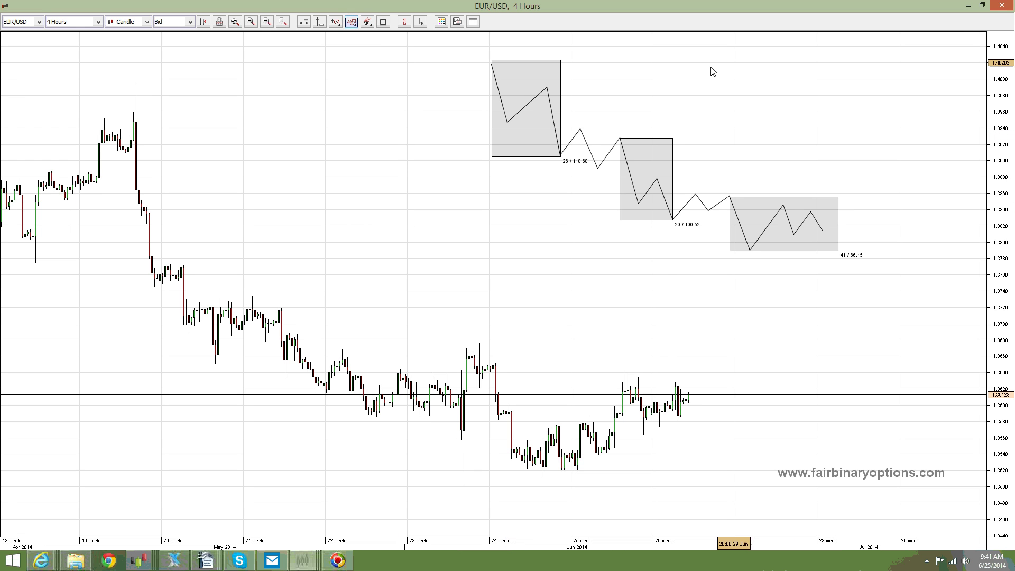
pyautogui.click(708, 65)
pyautogui.doubleClick(518, 325)
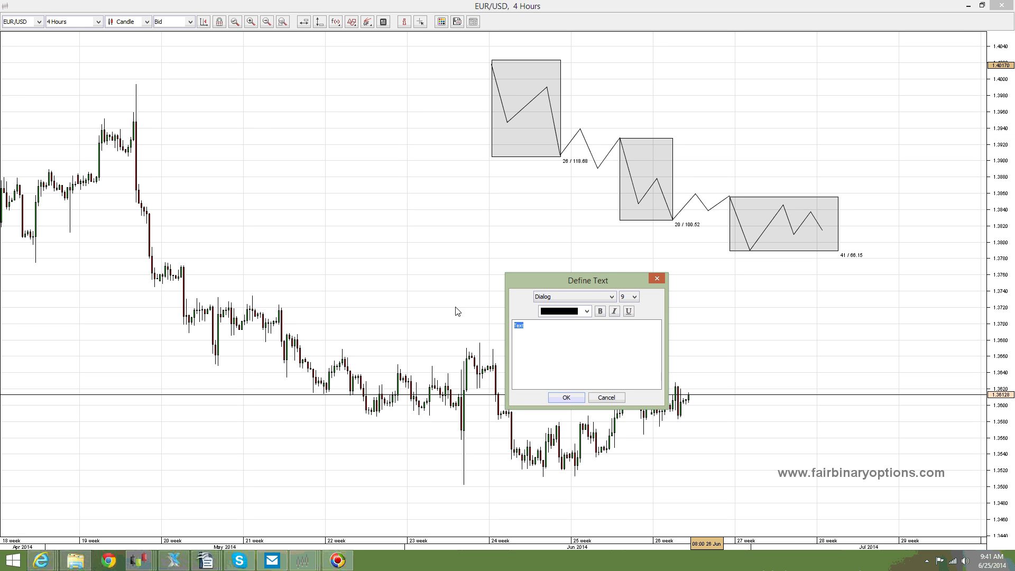
pyautogui.write('The Waterfall Effect')
pyautogui.moveTo(584, 323); pyautogui.dragTo(473, 324)
pyautogui.click(634, 297)
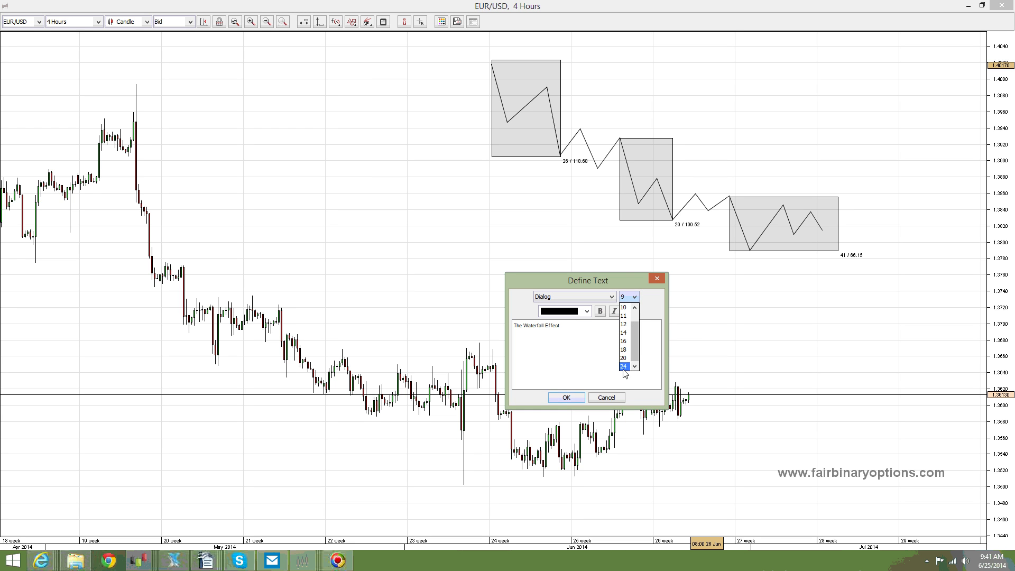
pyautogui.click(624, 359)
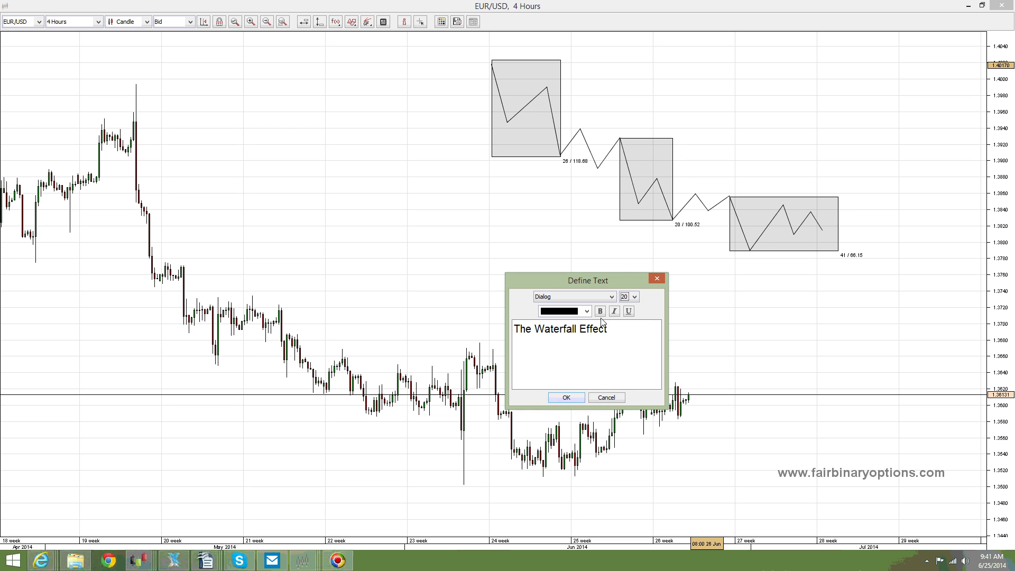
pyautogui.click(586, 311)
pyautogui.click(563, 322)
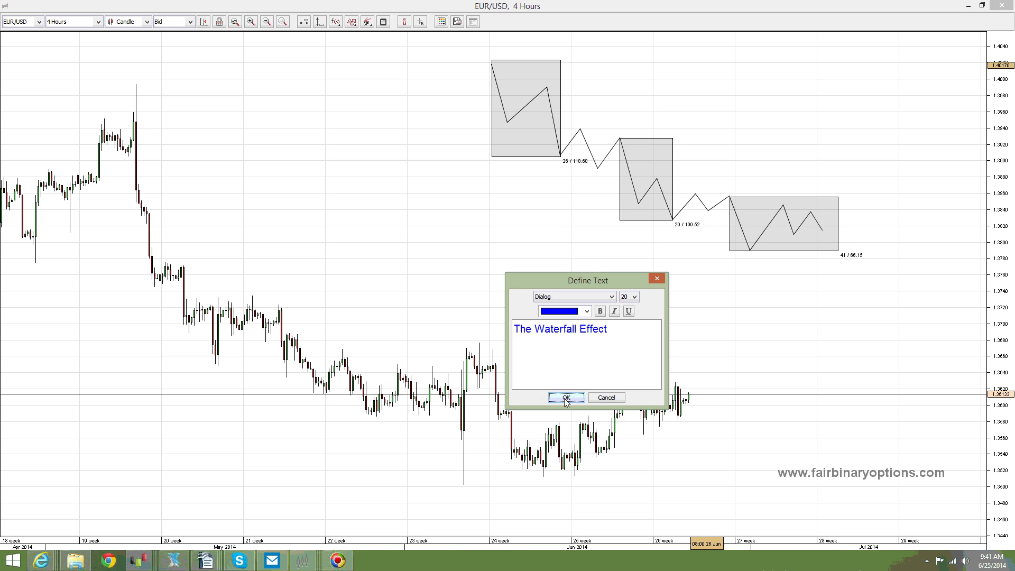
pyautogui.click(563, 398)
pyautogui.moveTo(769, 64); pyautogui.dragTo(739, 67)
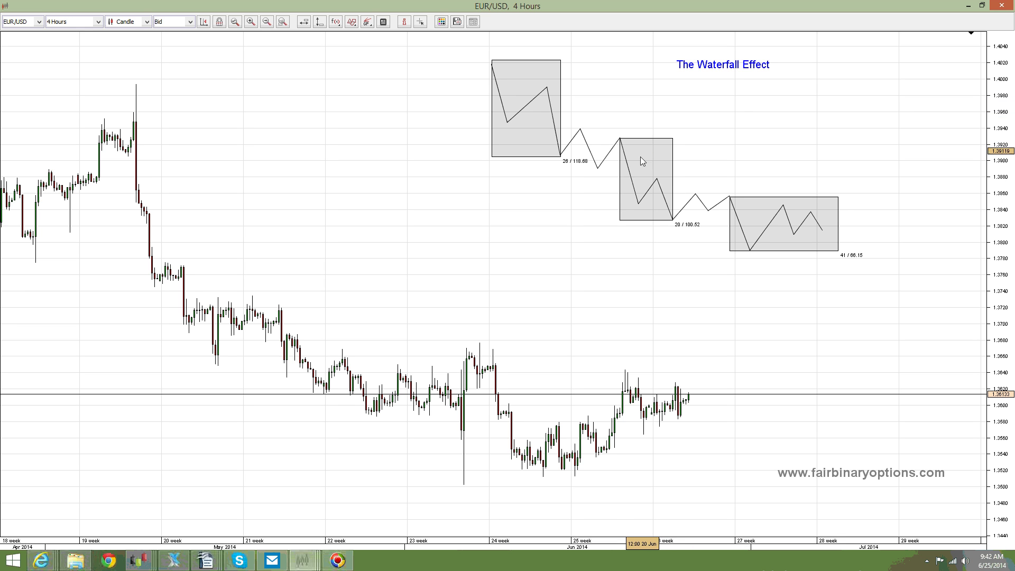
# Place a size-20 text label '61.8% * first correction' just above the second box.
pyautogui.click(351, 22)
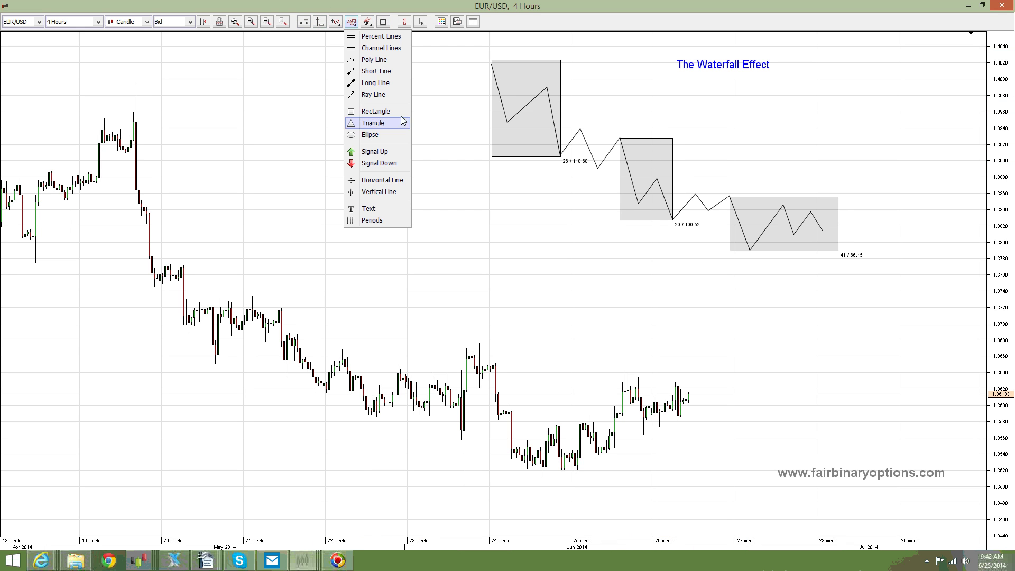
pyautogui.click(382, 209)
pyautogui.click(636, 126)
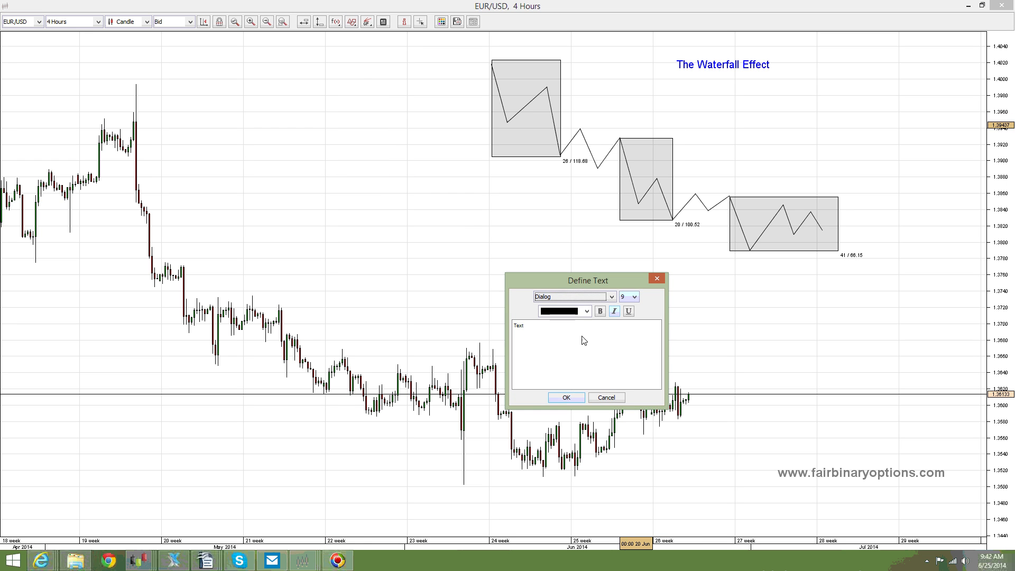
pyautogui.write('61.8% * first correction')
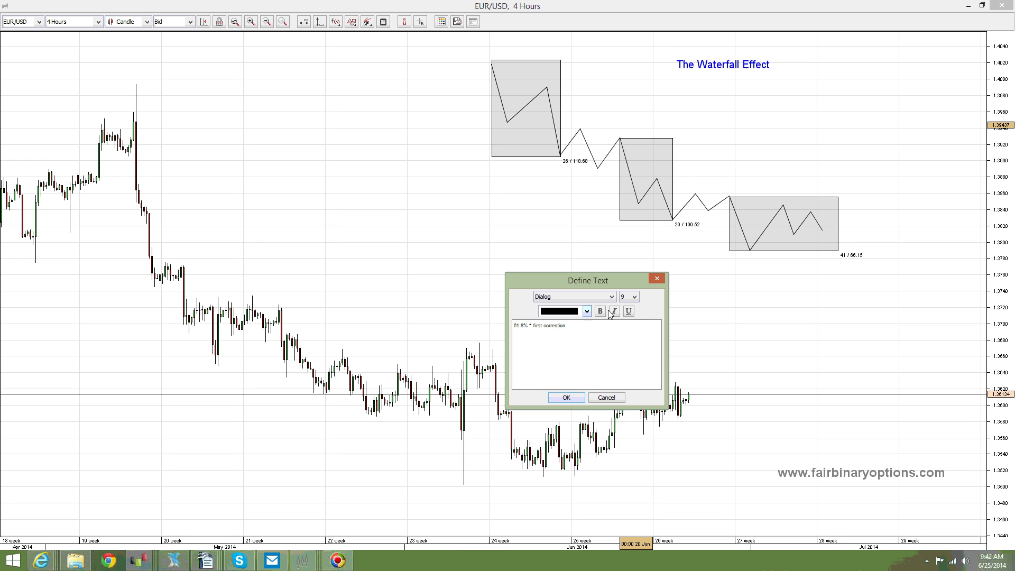
pyautogui.click(633, 297)
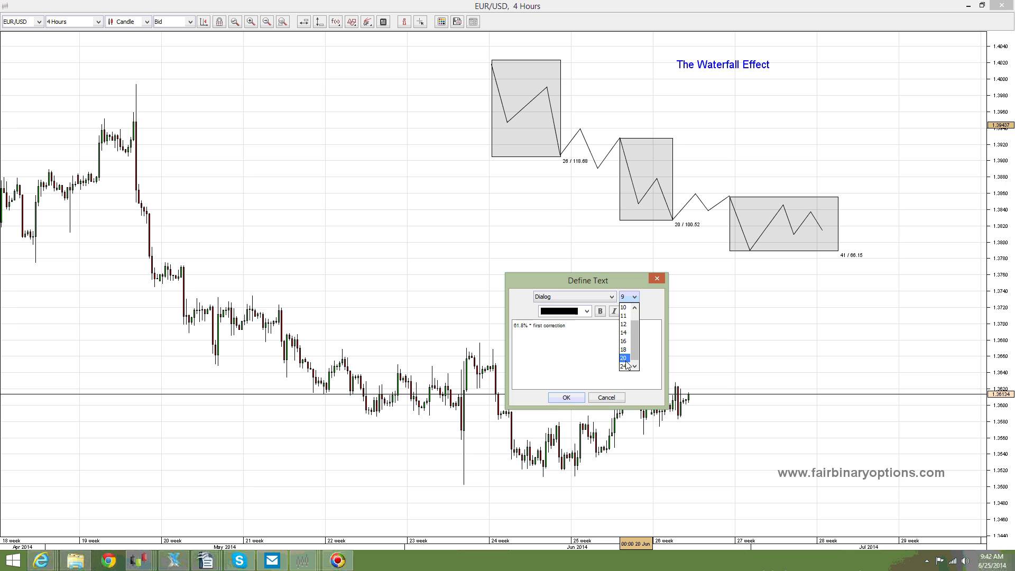
pyautogui.click(624, 365)
pyautogui.click(564, 399)
pyautogui.moveTo(690, 122); pyautogui.dragTo(655, 133)
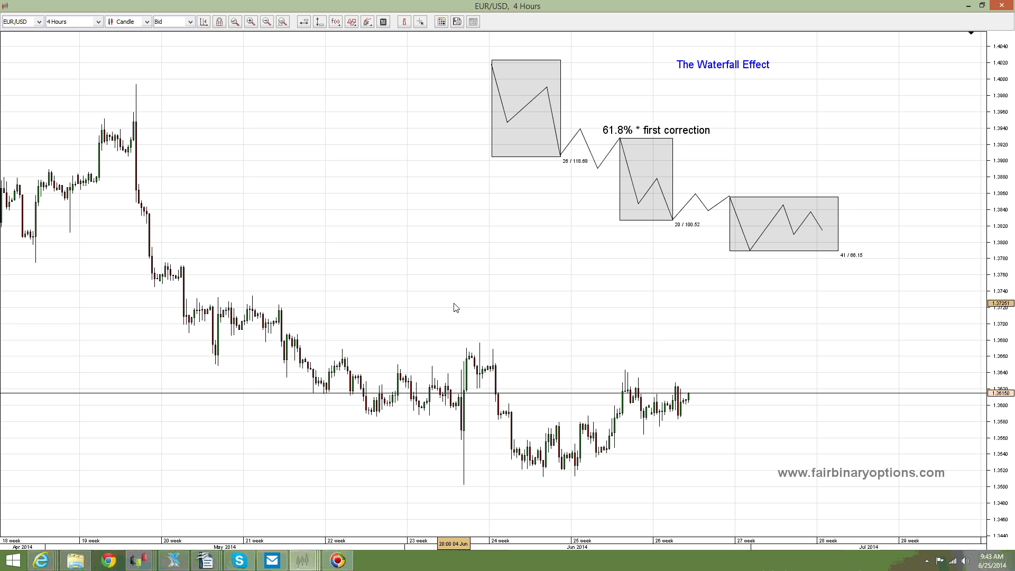
# Clone the 61.8% label and move the copy above the third box.
pyautogui.rightClick(654, 135)
pyautogui.click(655, 147)
pyautogui.moveTo(650, 129); pyautogui.dragTo(772, 185)
# Edit the copied label's text to read '38.2% * first correction'.
pyautogui.rightClick(768, 181)
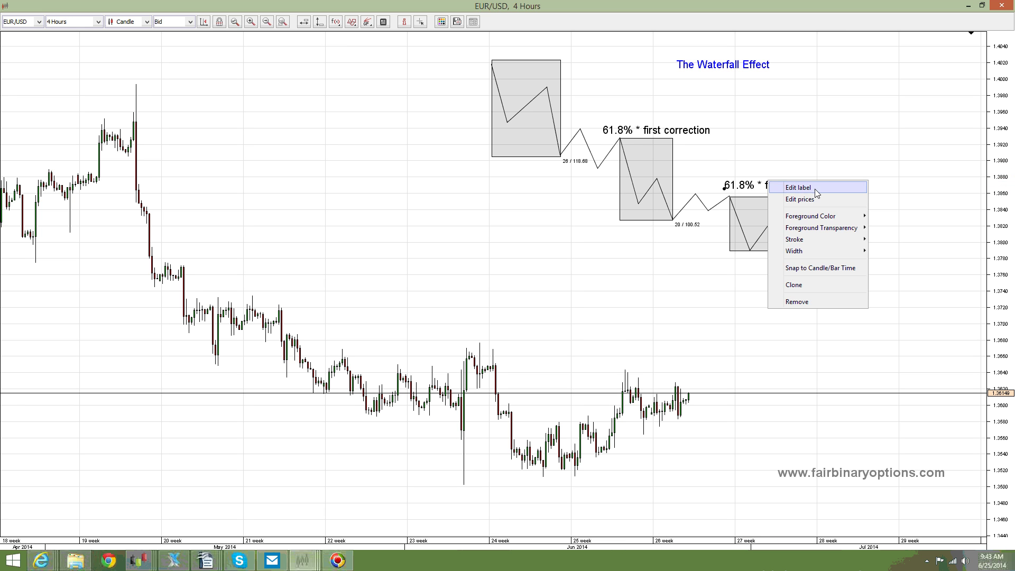
pyautogui.click(814, 189)
pyautogui.moveTo(648, 329); pyautogui.dragTo(475, 318)
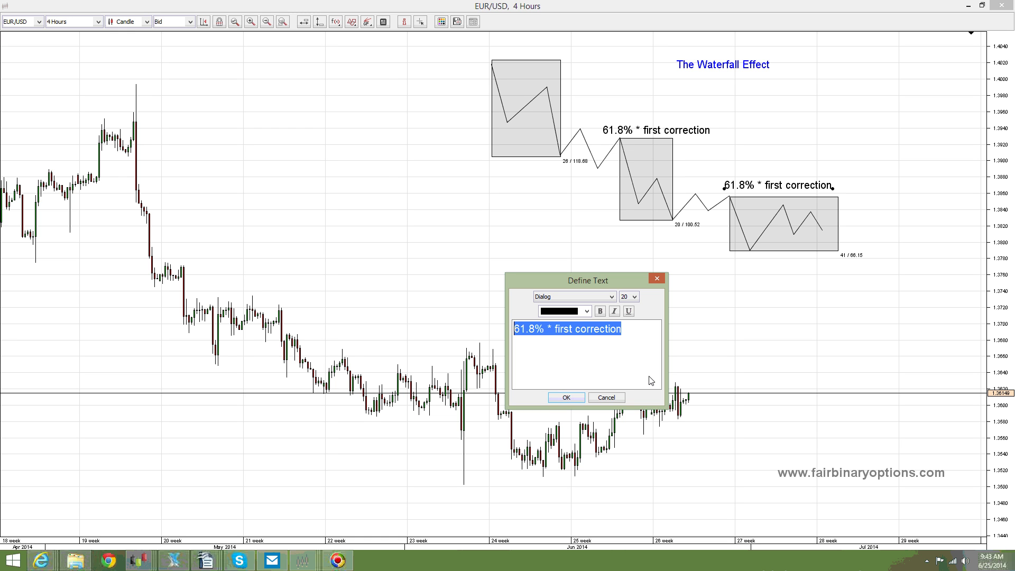
pyautogui.click(531, 332)
pyautogui.press('BackSpace')
pyautogui.press('BackSpace')
pyautogui.press('BackSpace')
pyautogui.press('BackSpace')
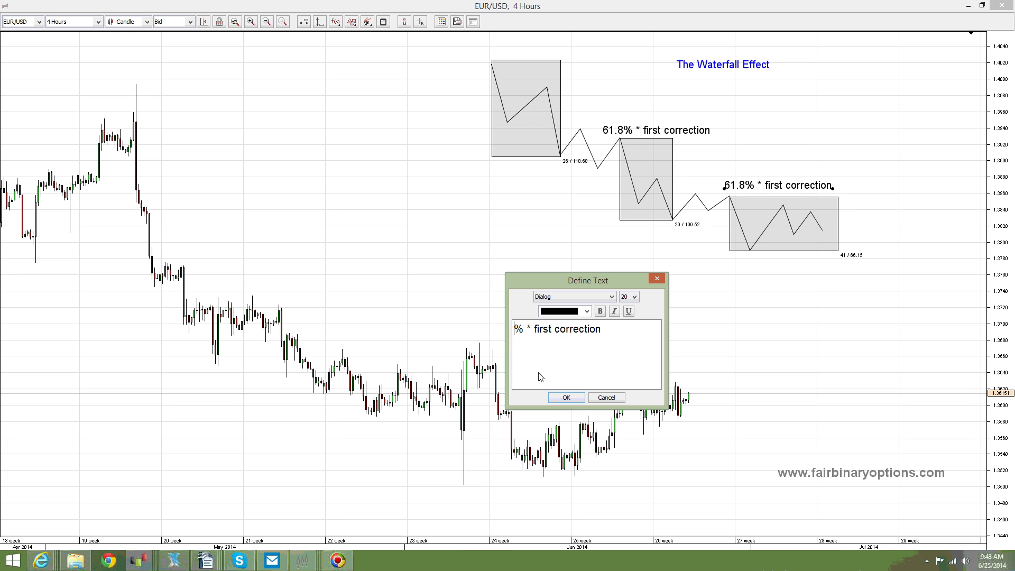
pyautogui.write('38.2%')
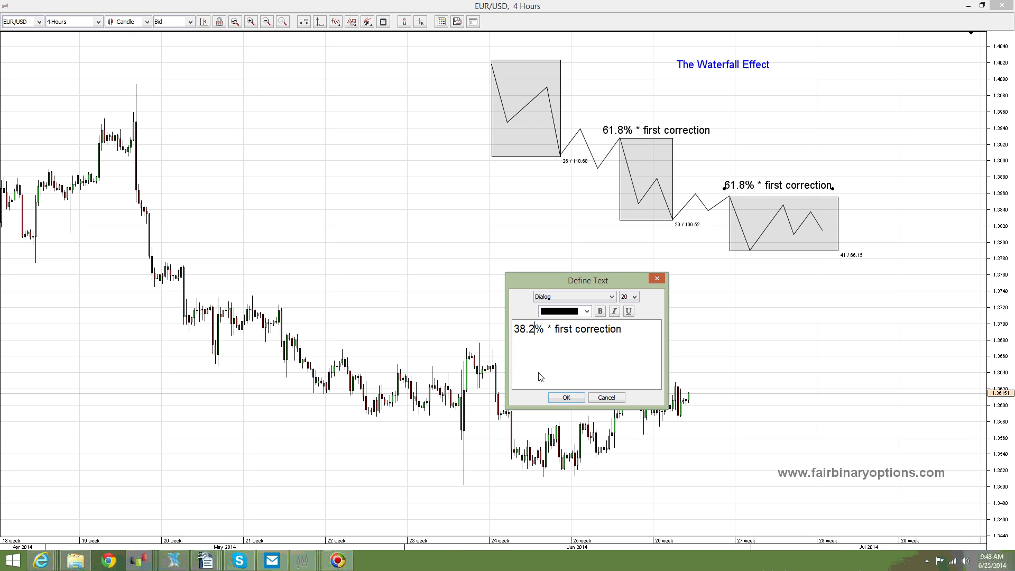
pyautogui.press('Left')
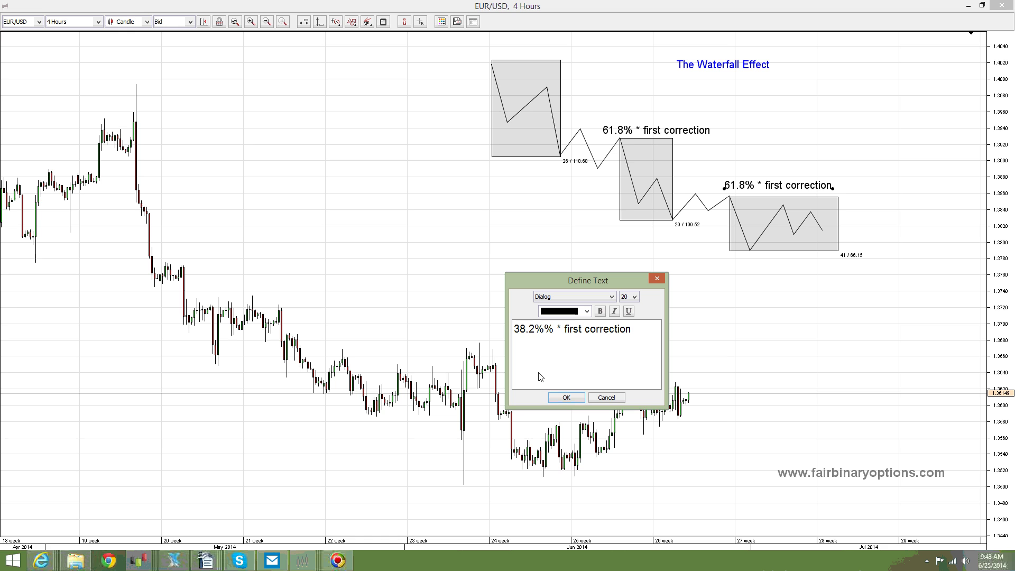
pyautogui.press('Right')
pyautogui.press('Right')
pyautogui.press('Right')
pyautogui.press('BackSpace')
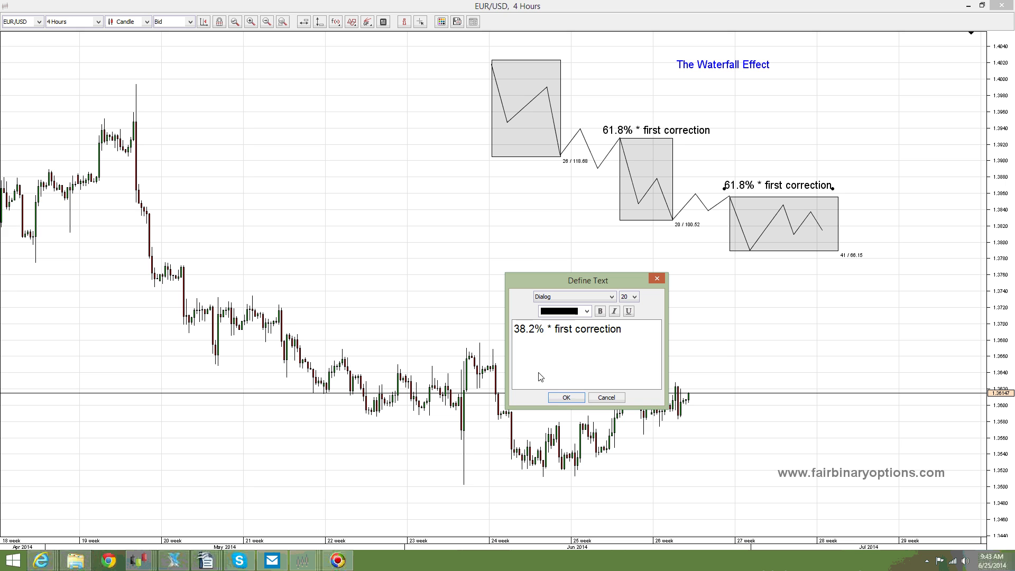
pyautogui.click(565, 396)
pyautogui.click(865, 200)
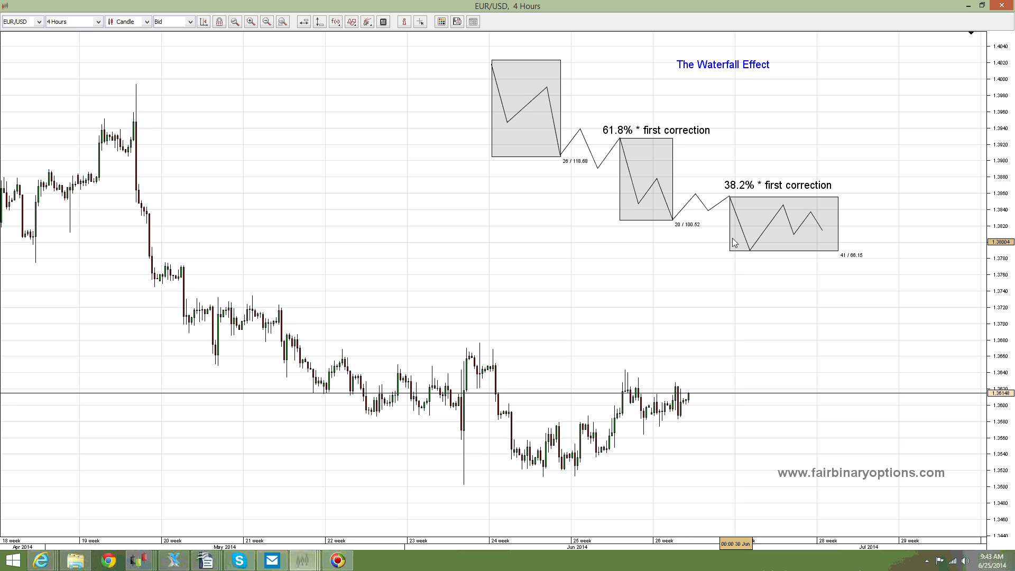
# Draw a thick straight trend line from the first box's base down to the second box.
pyautogui.click(352, 23)
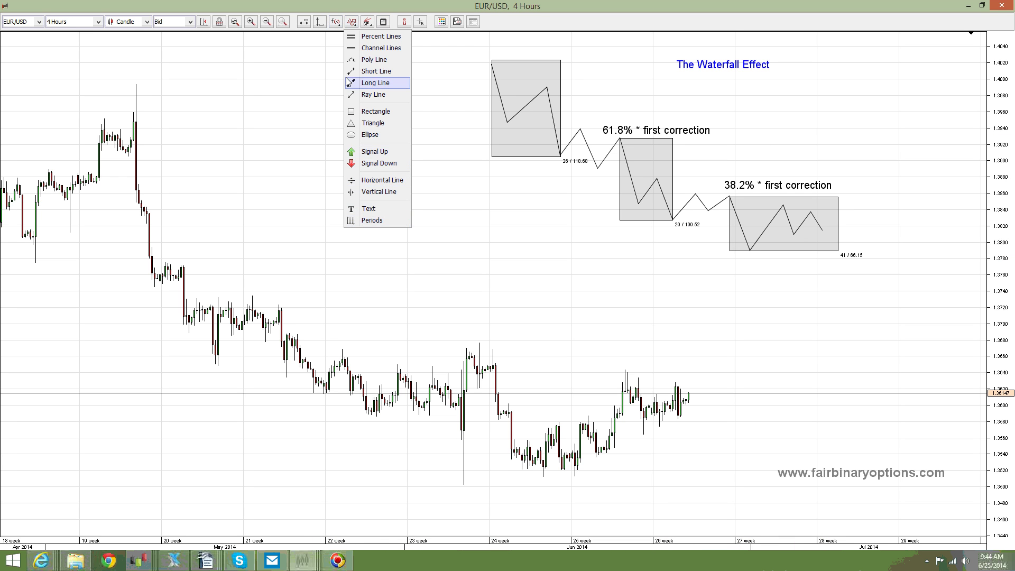
pyautogui.click(367, 71)
pyautogui.moveTo(560, 157); pyautogui.dragTo(621, 222)
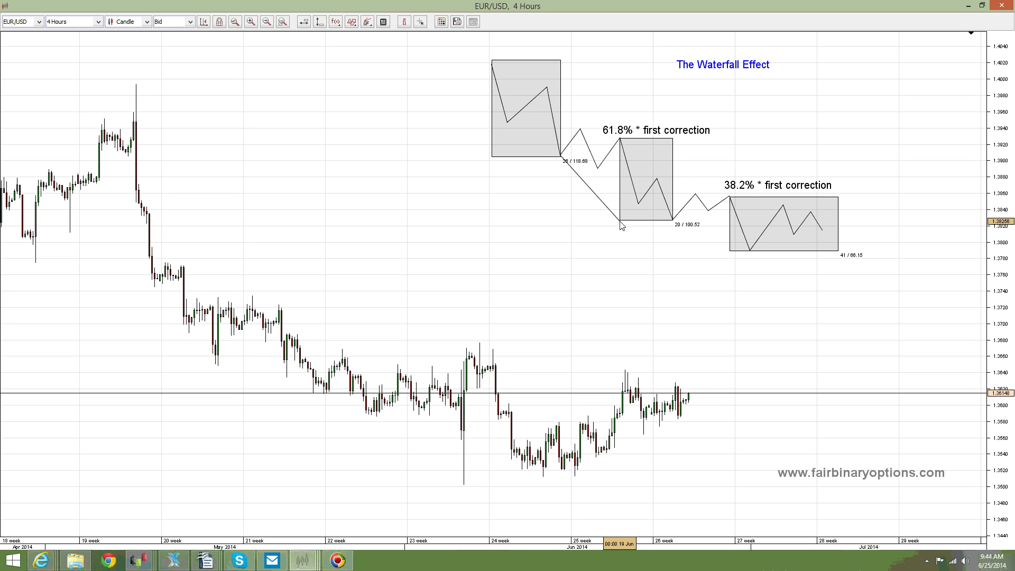
pyautogui.rightClick(591, 188)
pyautogui.moveTo(668, 255)
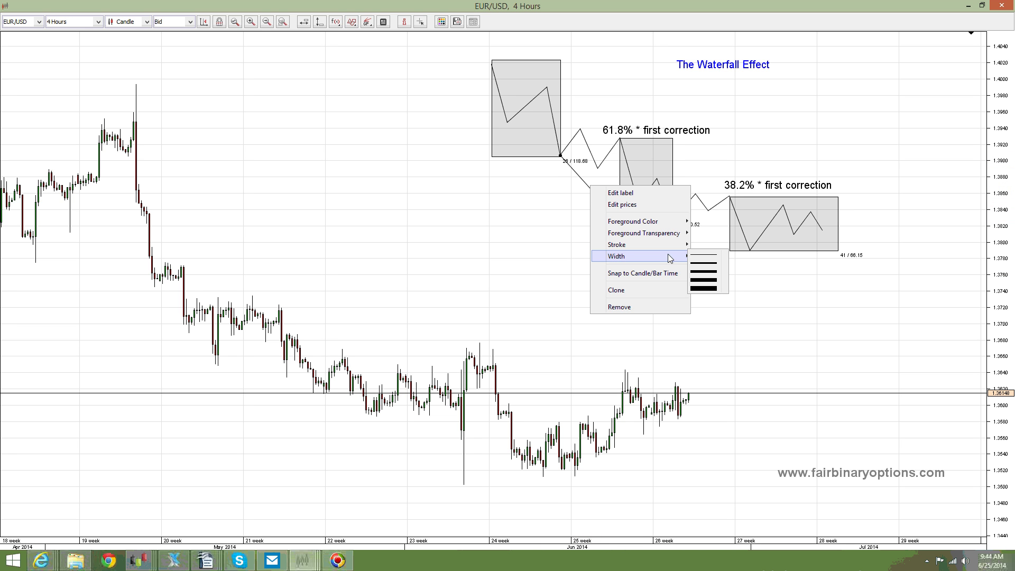
pyautogui.click(713, 263)
# Clone the thick trend line and move the copy to run down from the second box.
pyautogui.rightClick(599, 193)
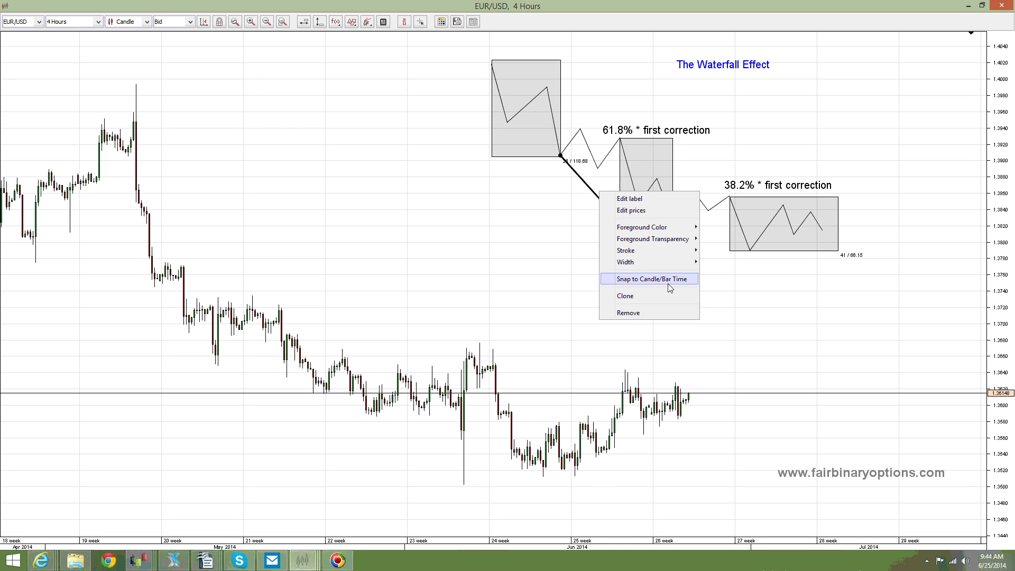
pyautogui.click(643, 295)
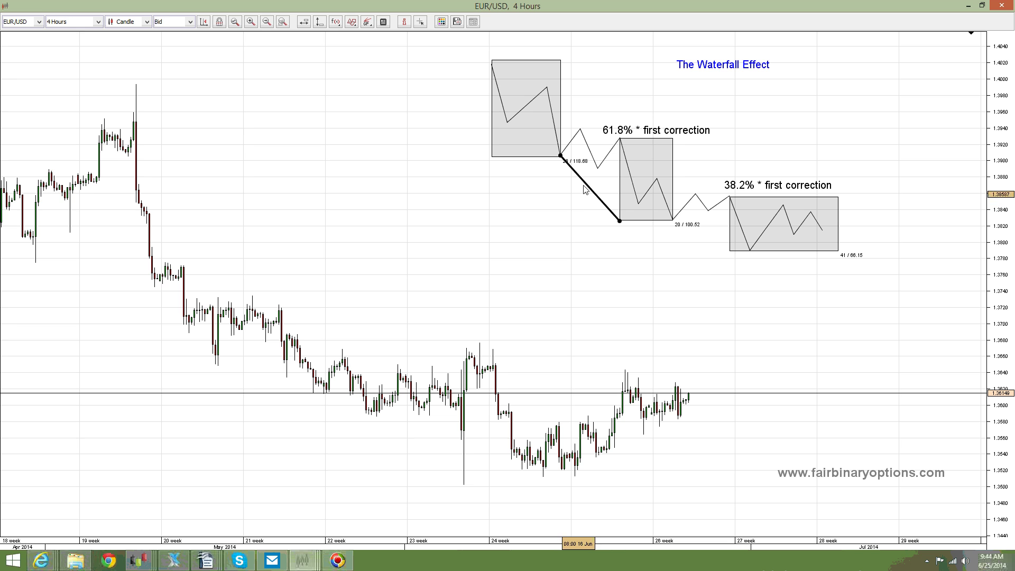
pyautogui.moveTo(585, 184)
pyautogui.mouseDown()
pyautogui.moveTo(741, 289)
pyautogui.moveTo(712, 258)
pyautogui.mouseUp()
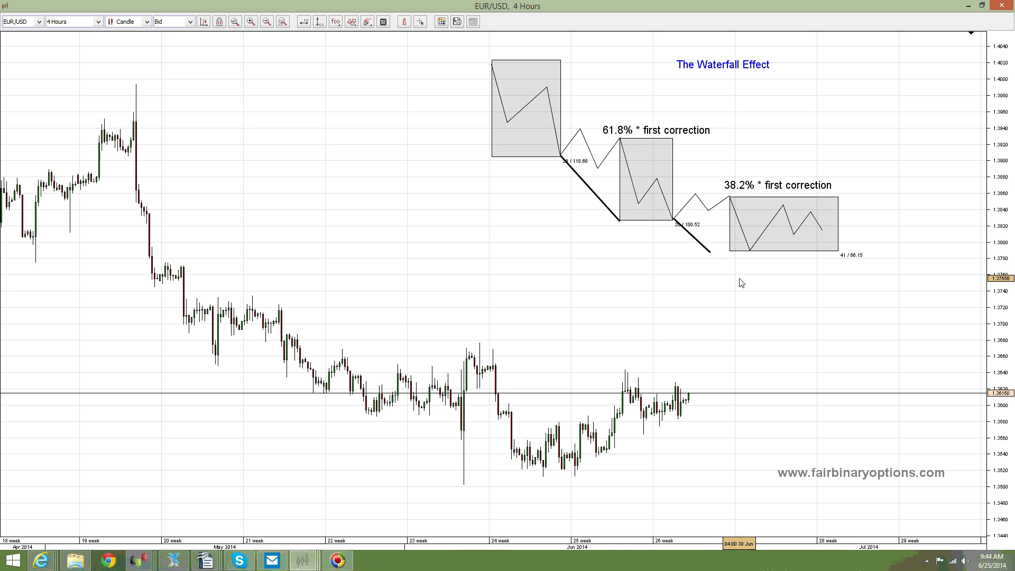